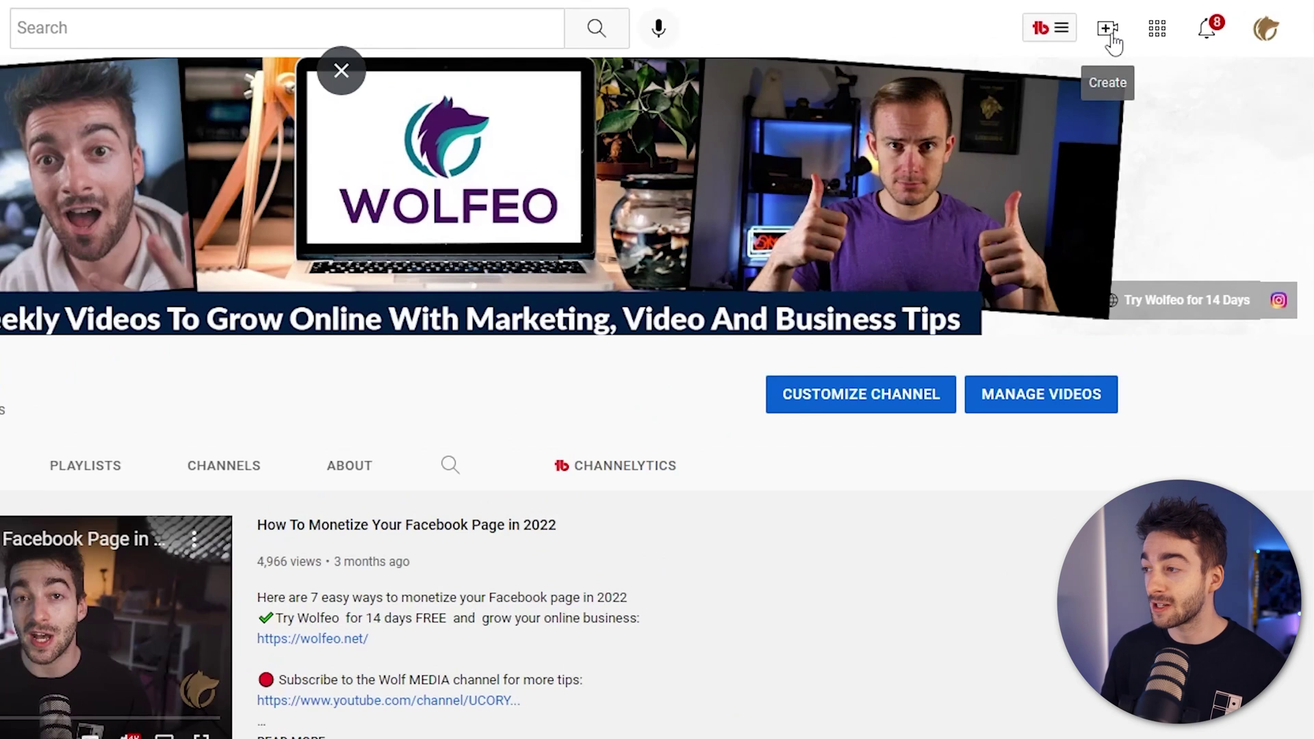
Upload the video file via Create > Upload video, opening its 'How frequently should you post on instagram v4' details form.
left_click(1106, 35)
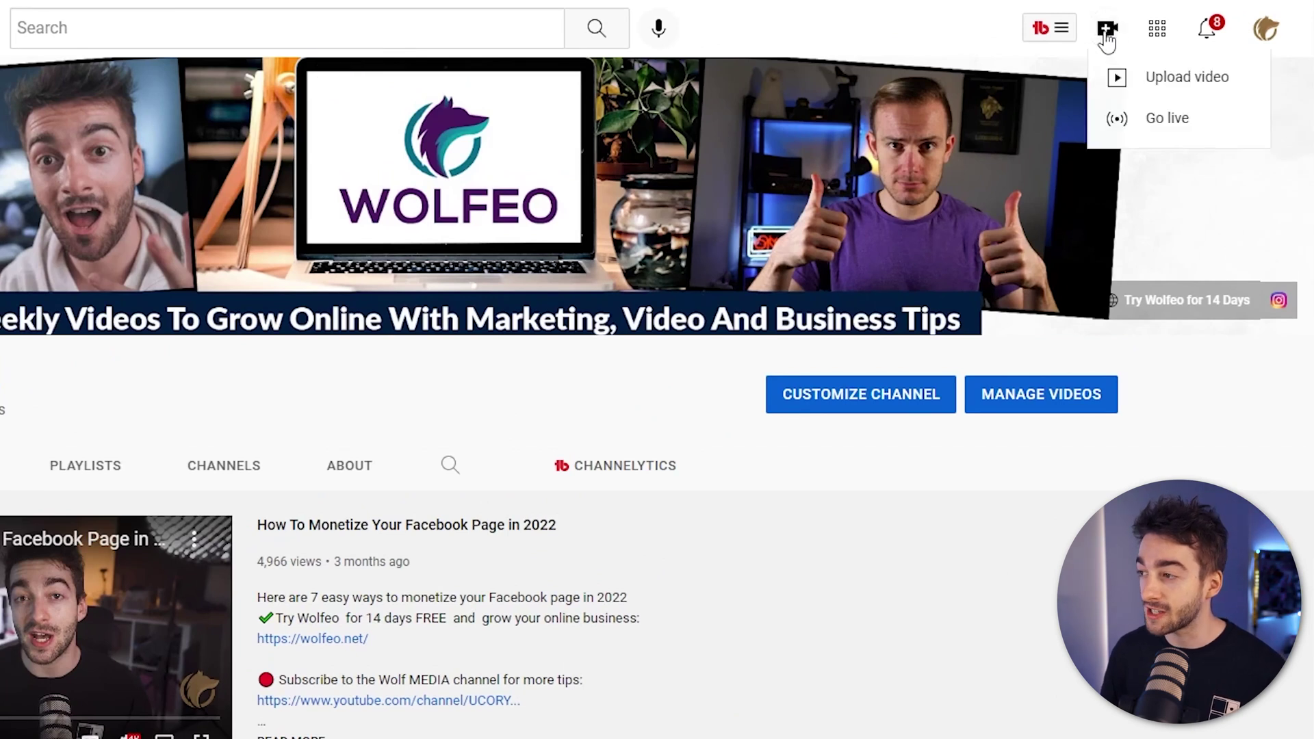
left_click(1186, 88)
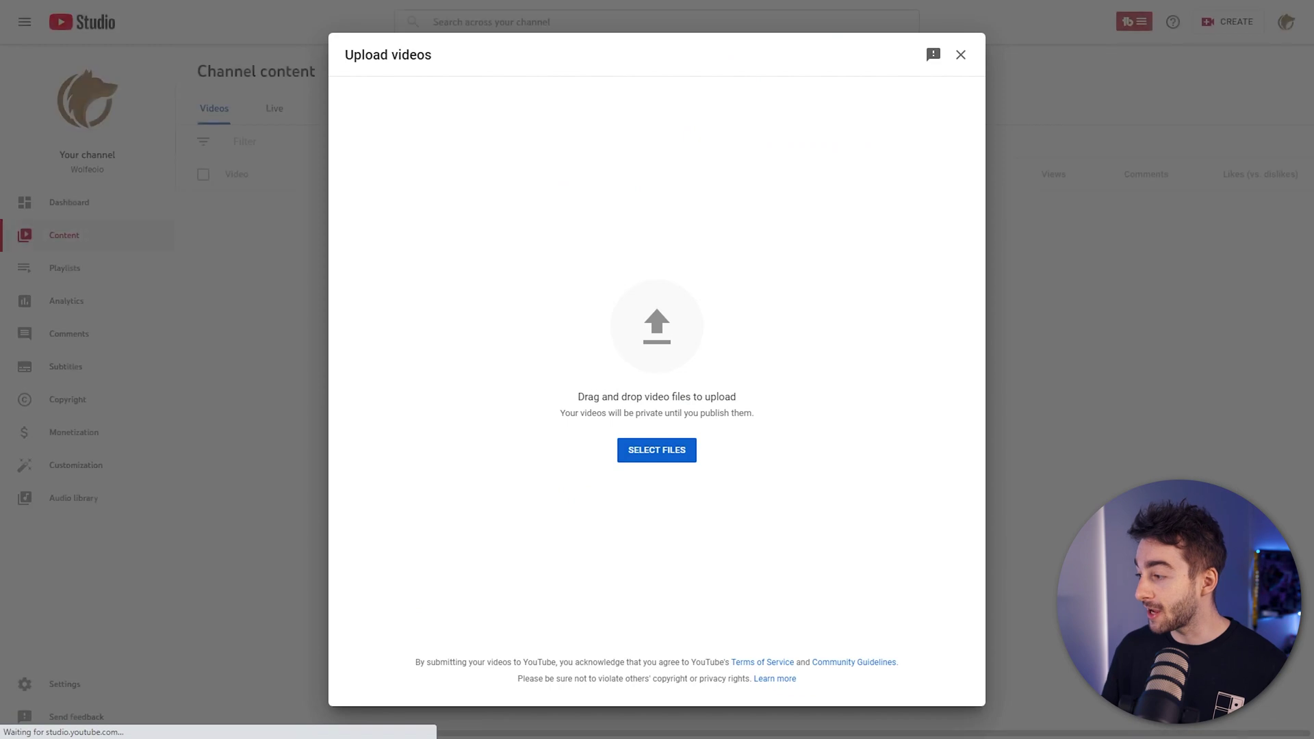
left_click_drag(1163, 342, 624, 375)
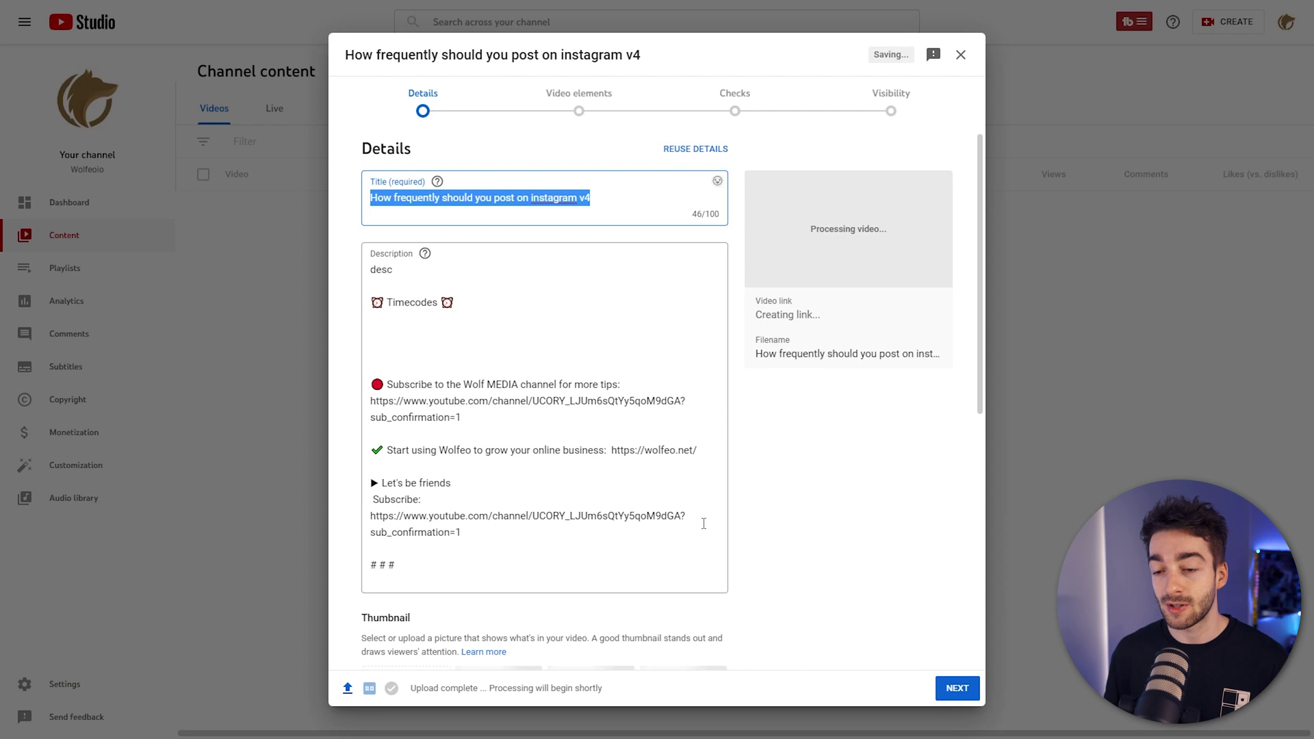
scroll(524, 477, "down", 3)
scroll(523, 477, "up", 3)
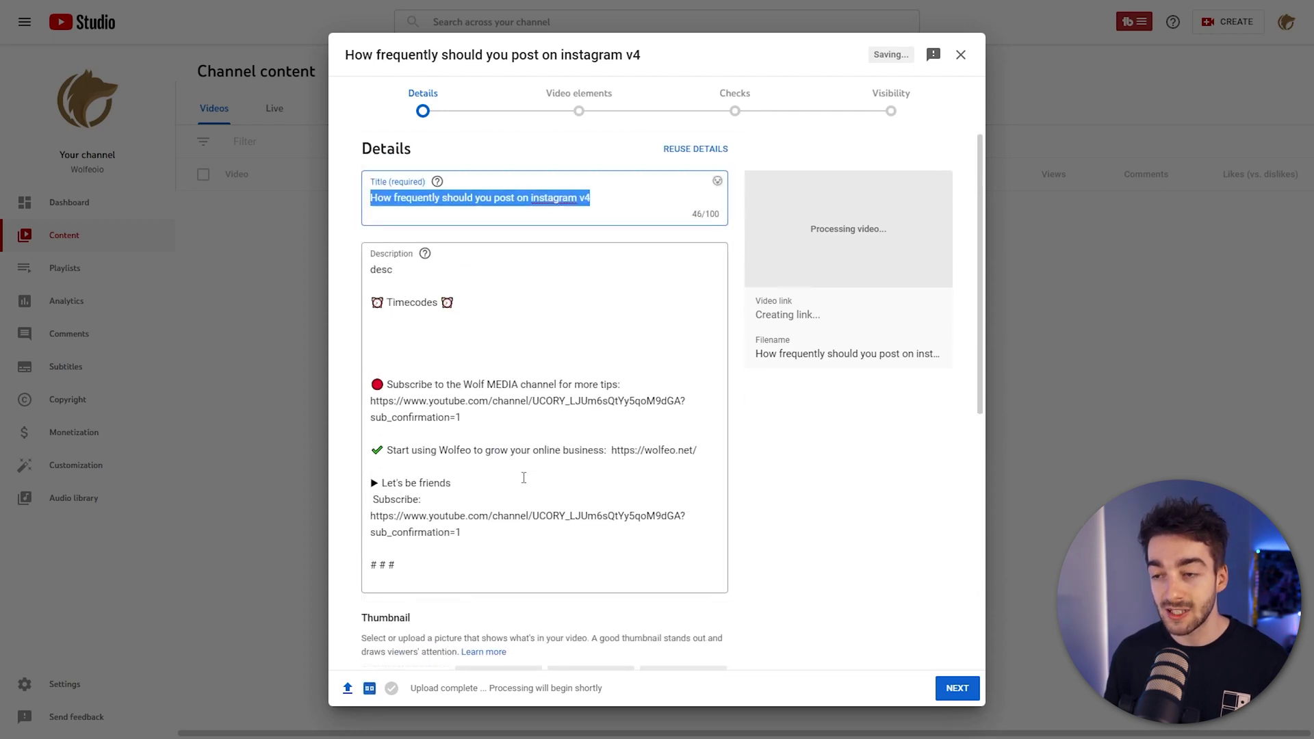
Set visibility to Schedule with publish date April 13, 2022 and time 9:00 AM.
left_click(900, 110)
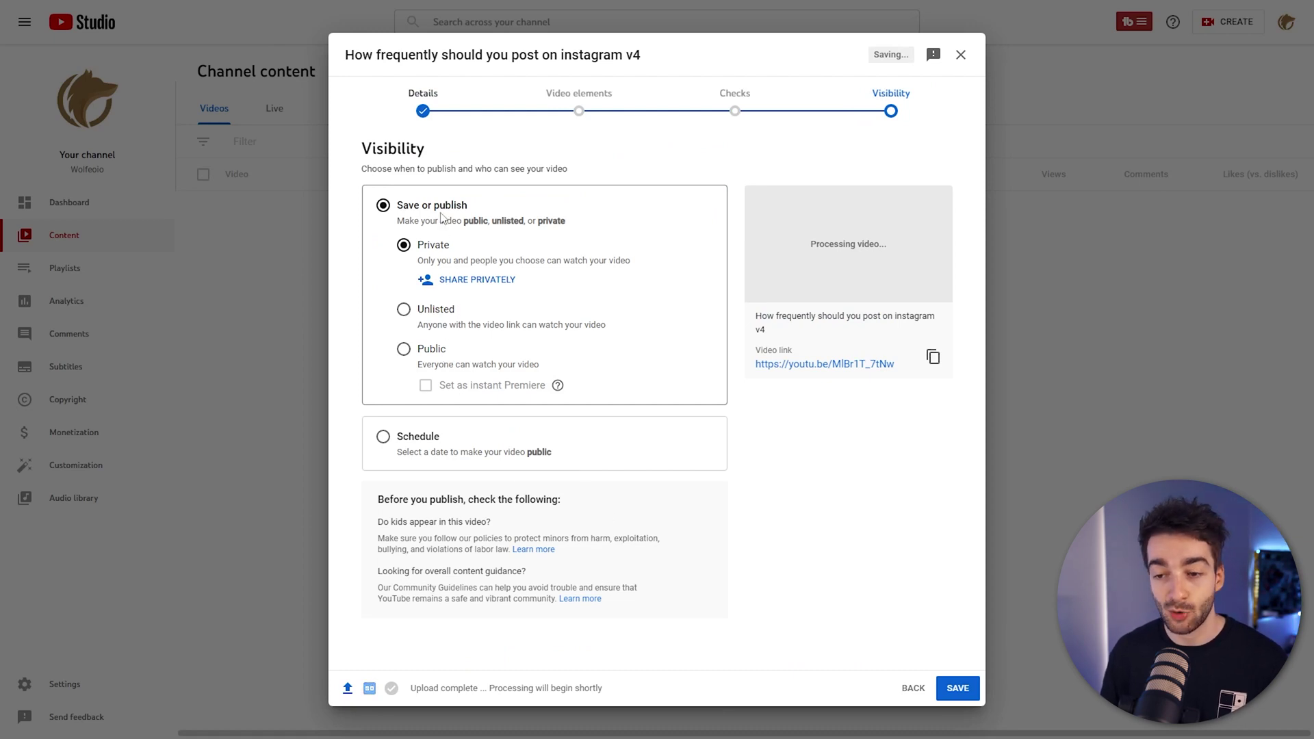
left_click(417, 438)
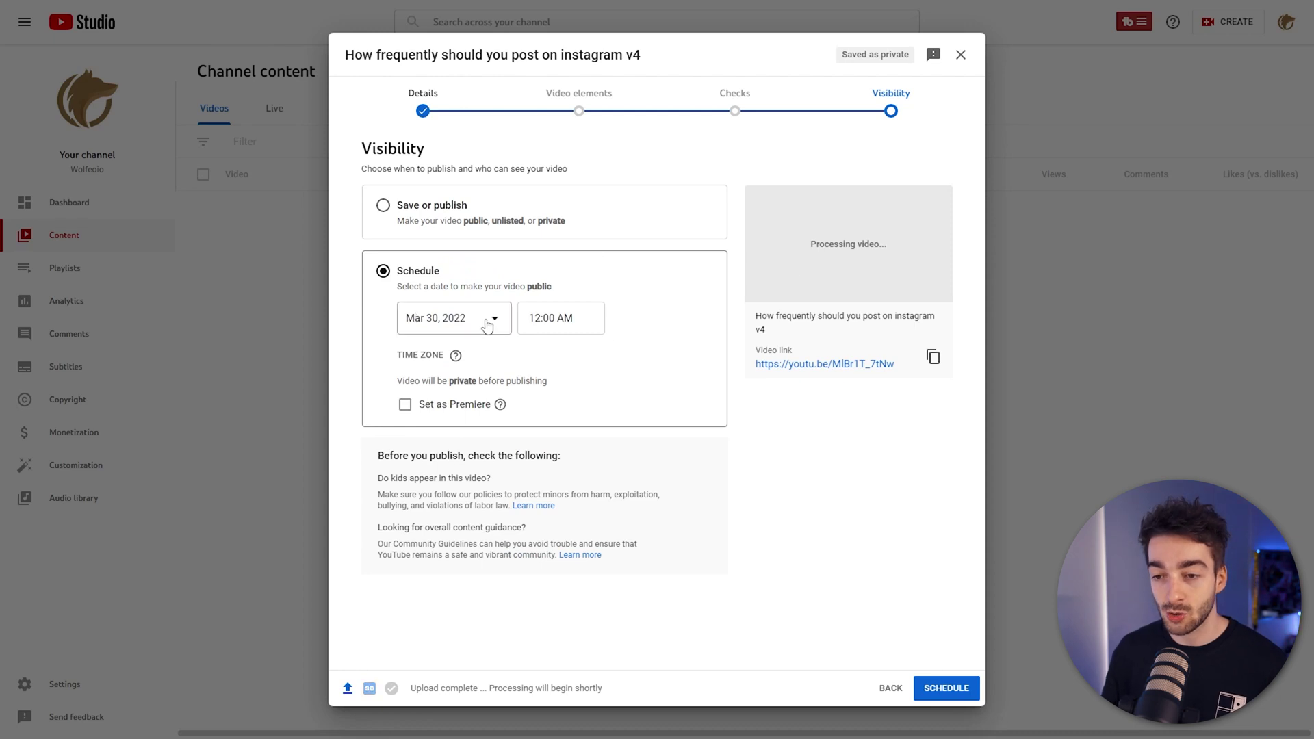
left_click(461, 321)
scroll(491, 445, "down", 2)
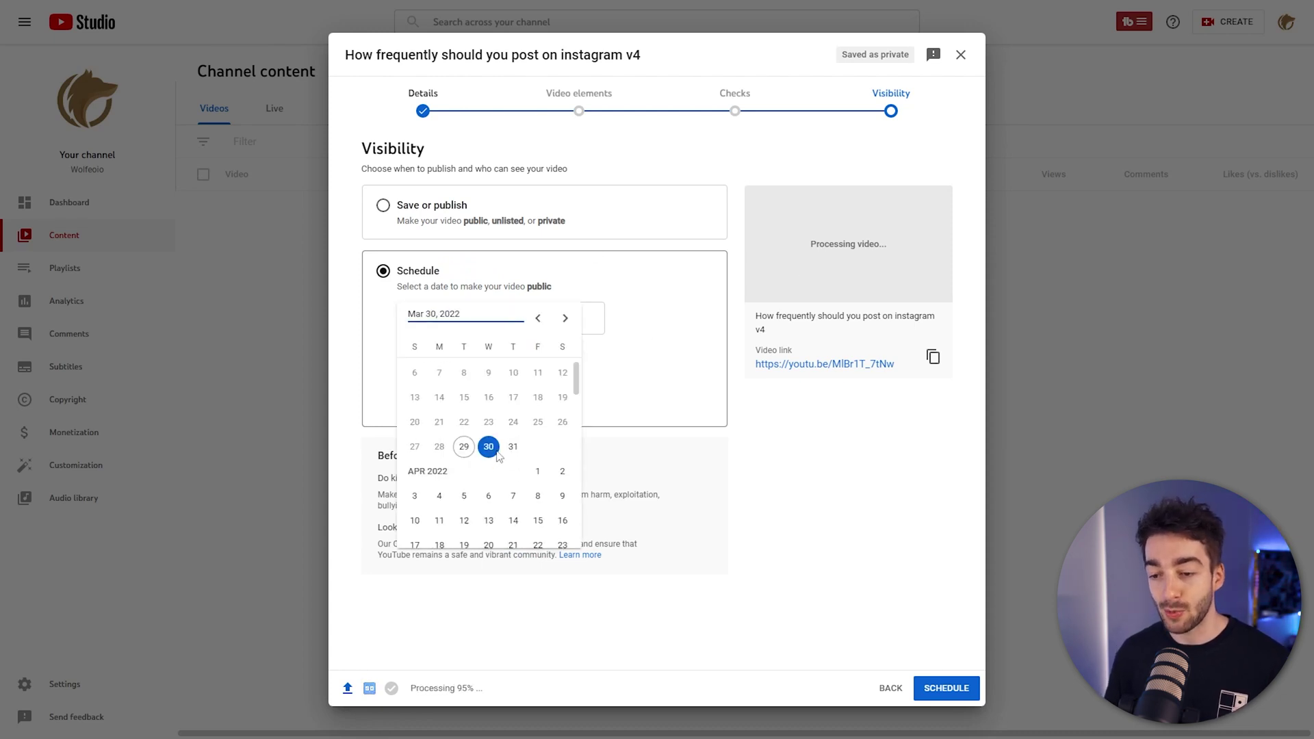
left_click(488, 431)
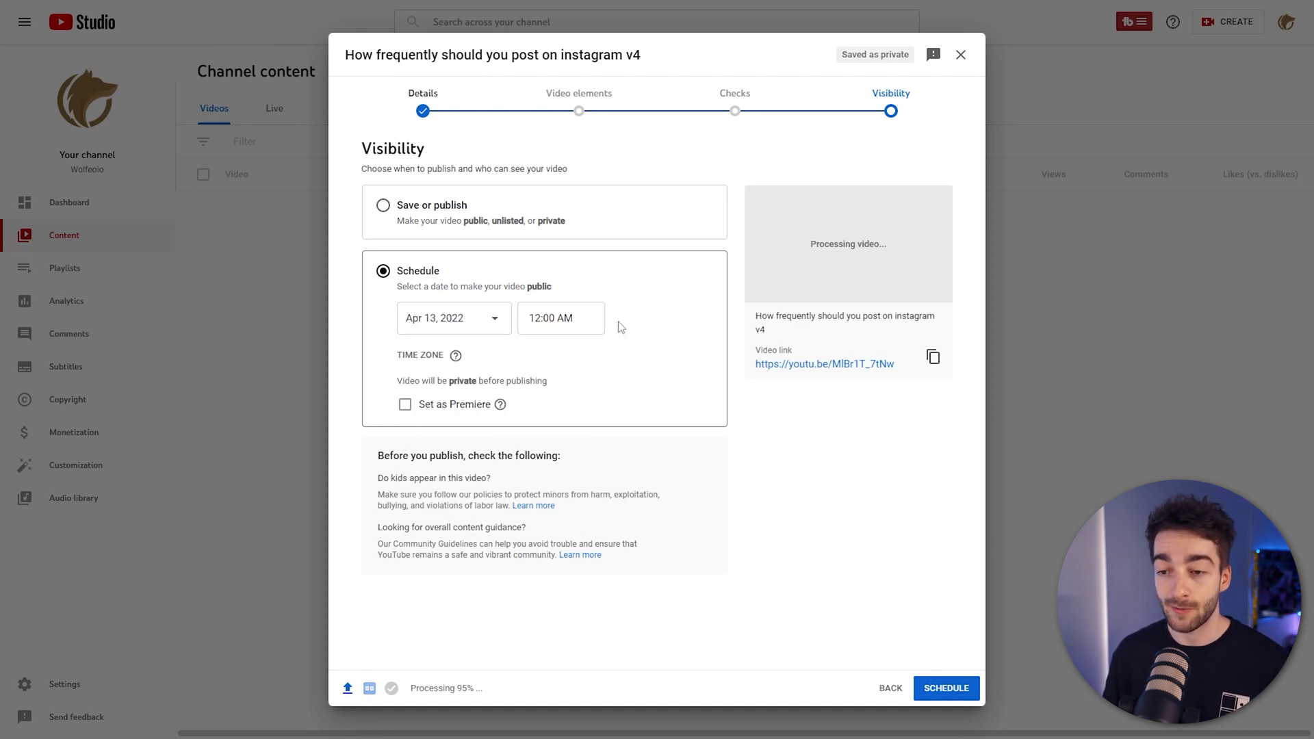
left_click(540, 317)
scroll(552, 428, "down", 10)
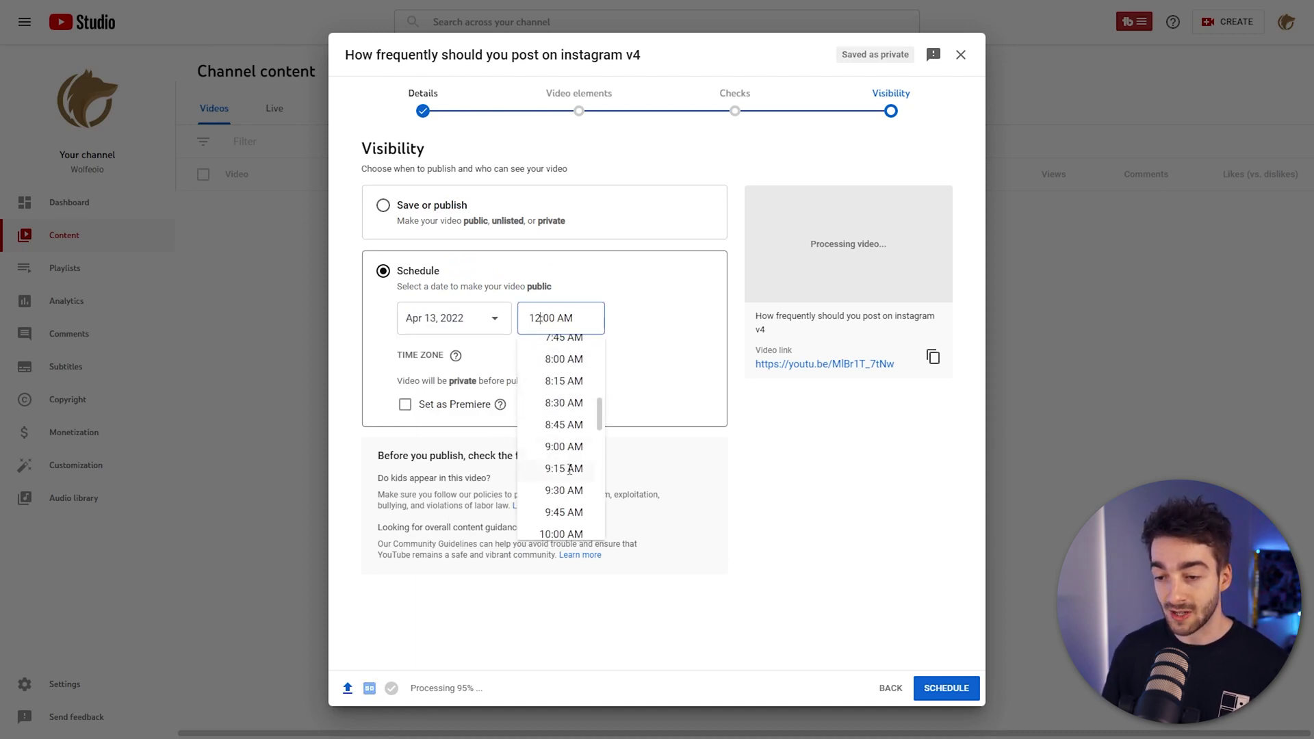
left_click(561, 445)
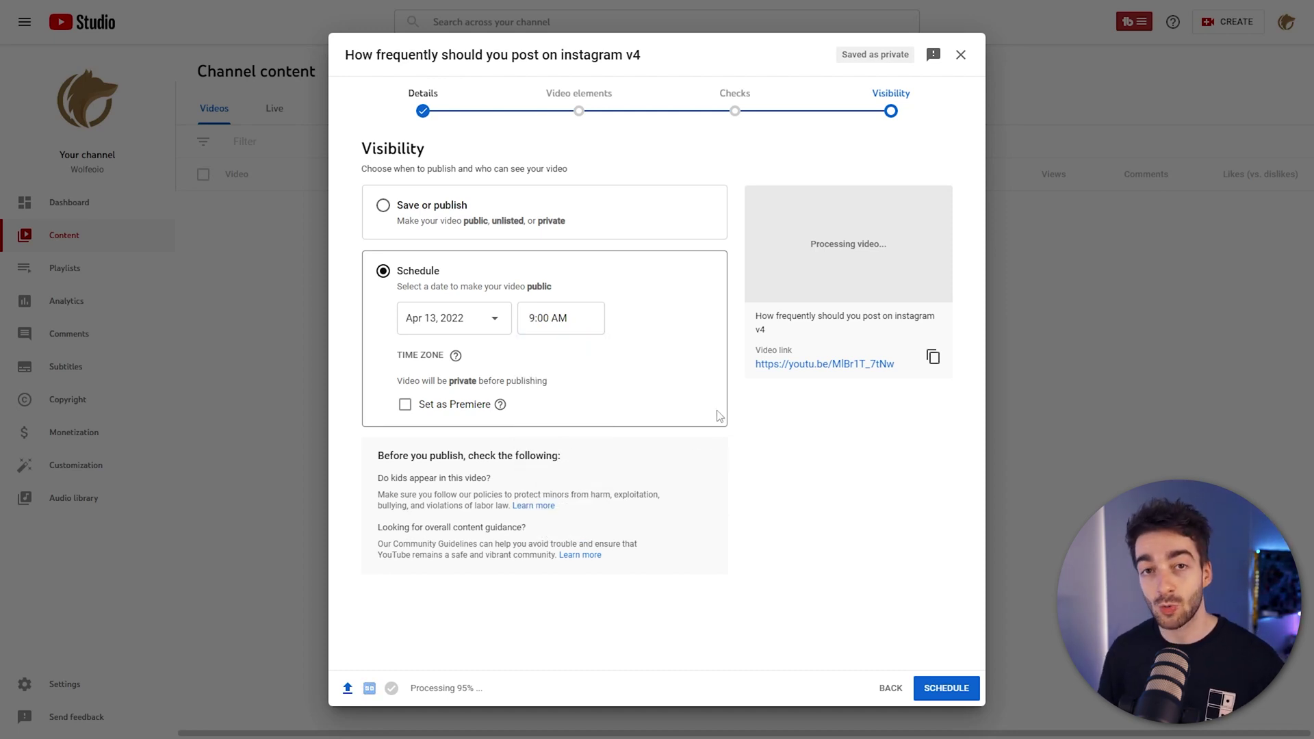
Confirm the Apr 13, 2022 schedule and close the Video scheduled confirmation.
left_click(947, 689)
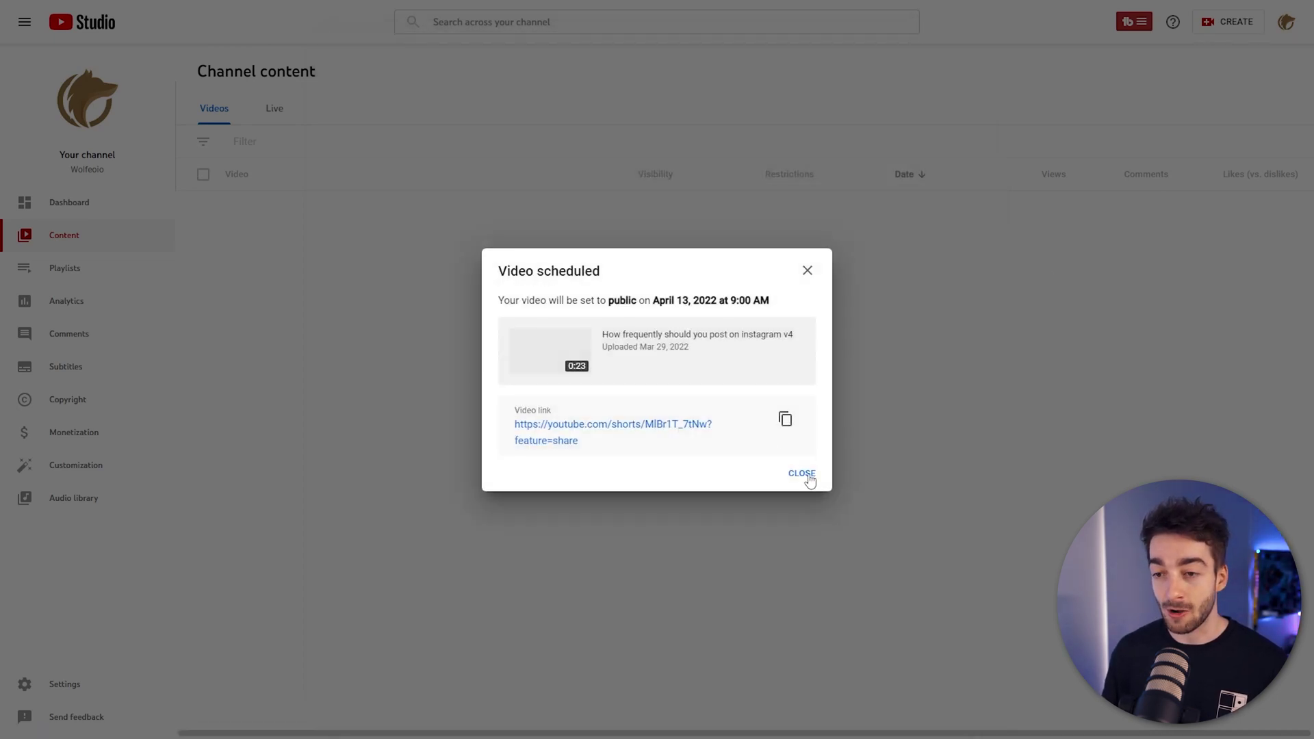
left_click(802, 474)
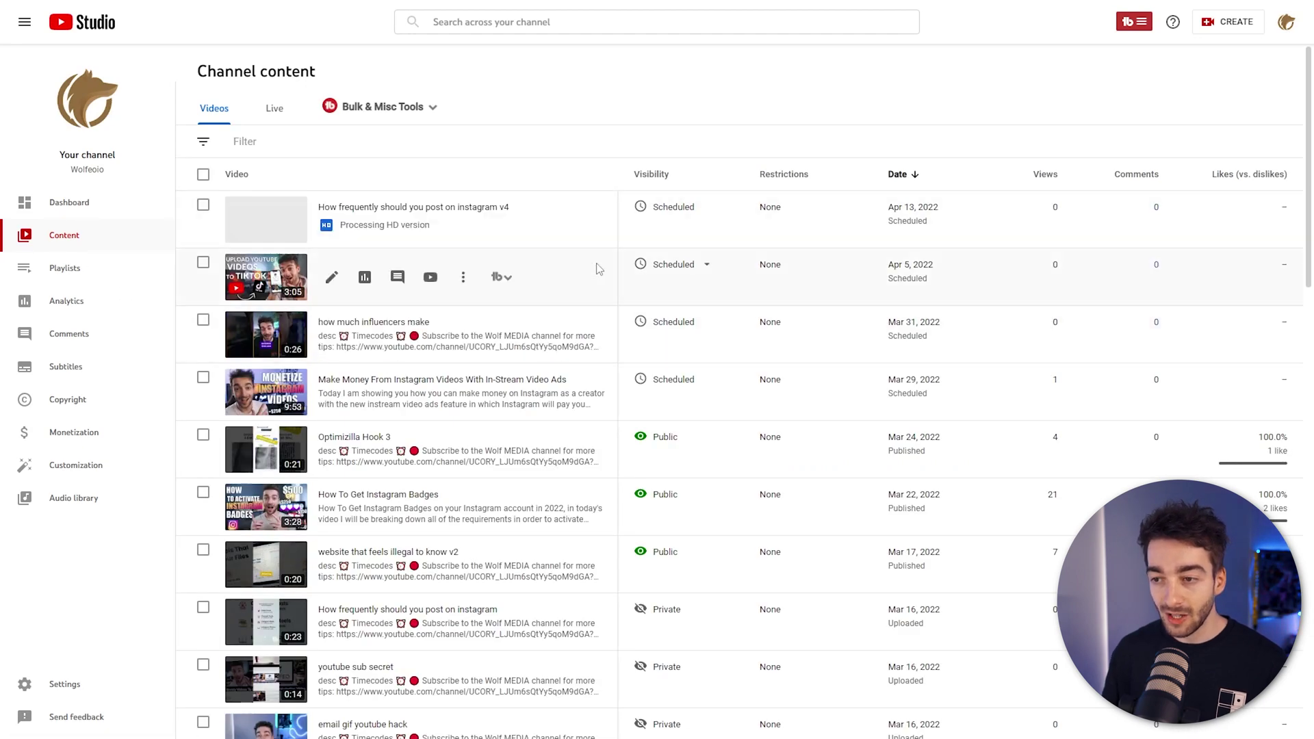
mouse_move(672, 206)
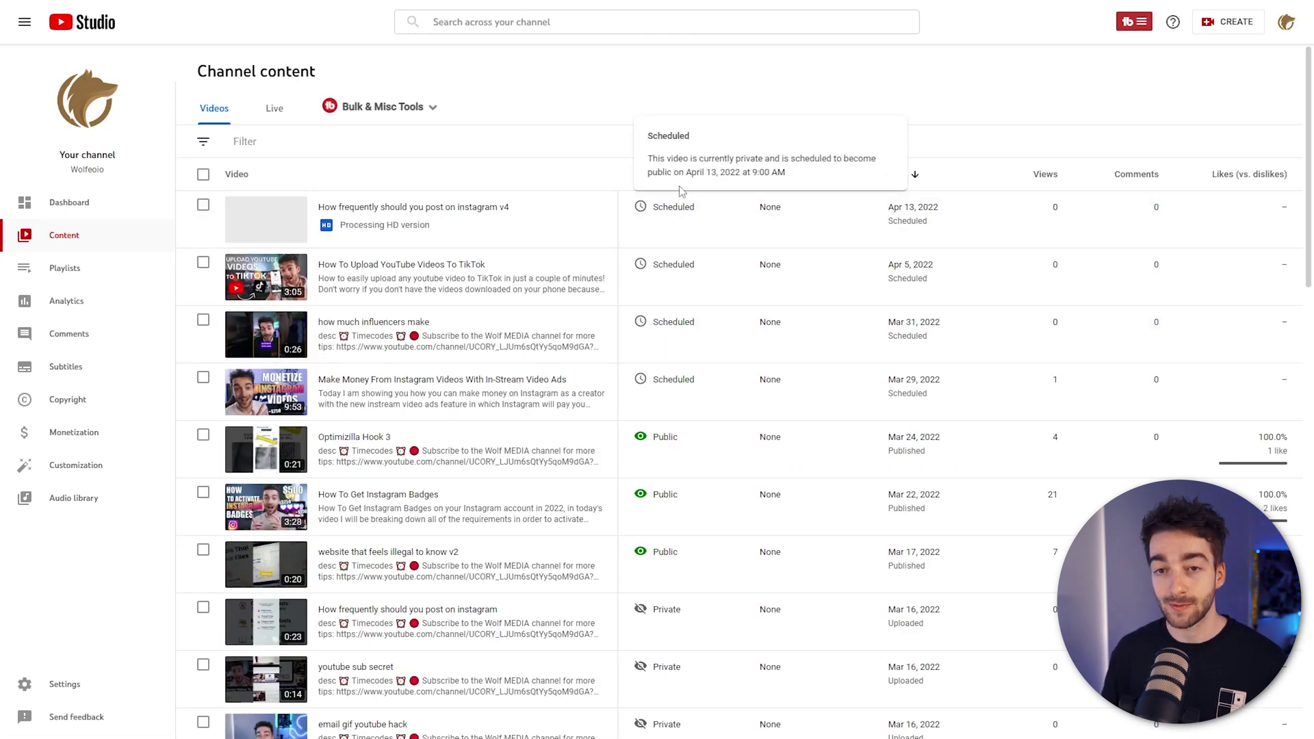
left_click(93, 98)
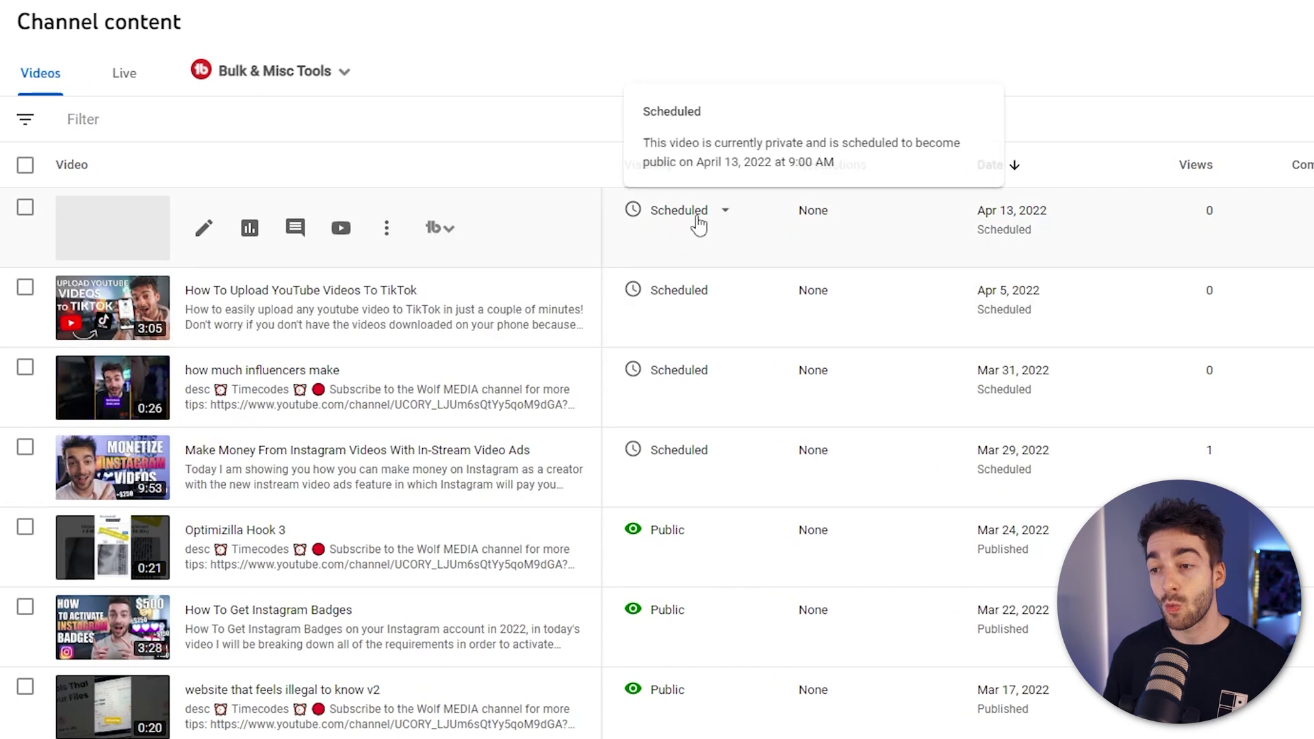
Tick Set as Premiere in the first video's visibility settings and save the schedule.
left_click(698, 219)
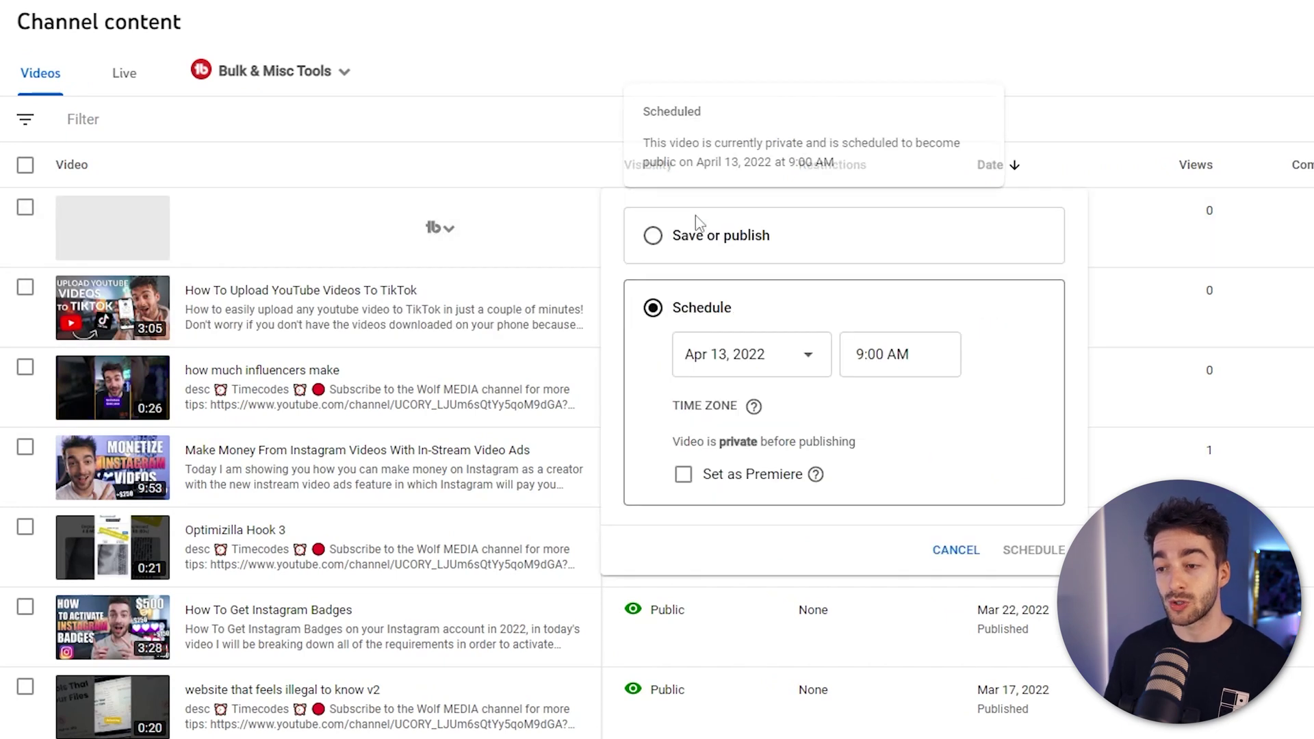
left_click(739, 482)
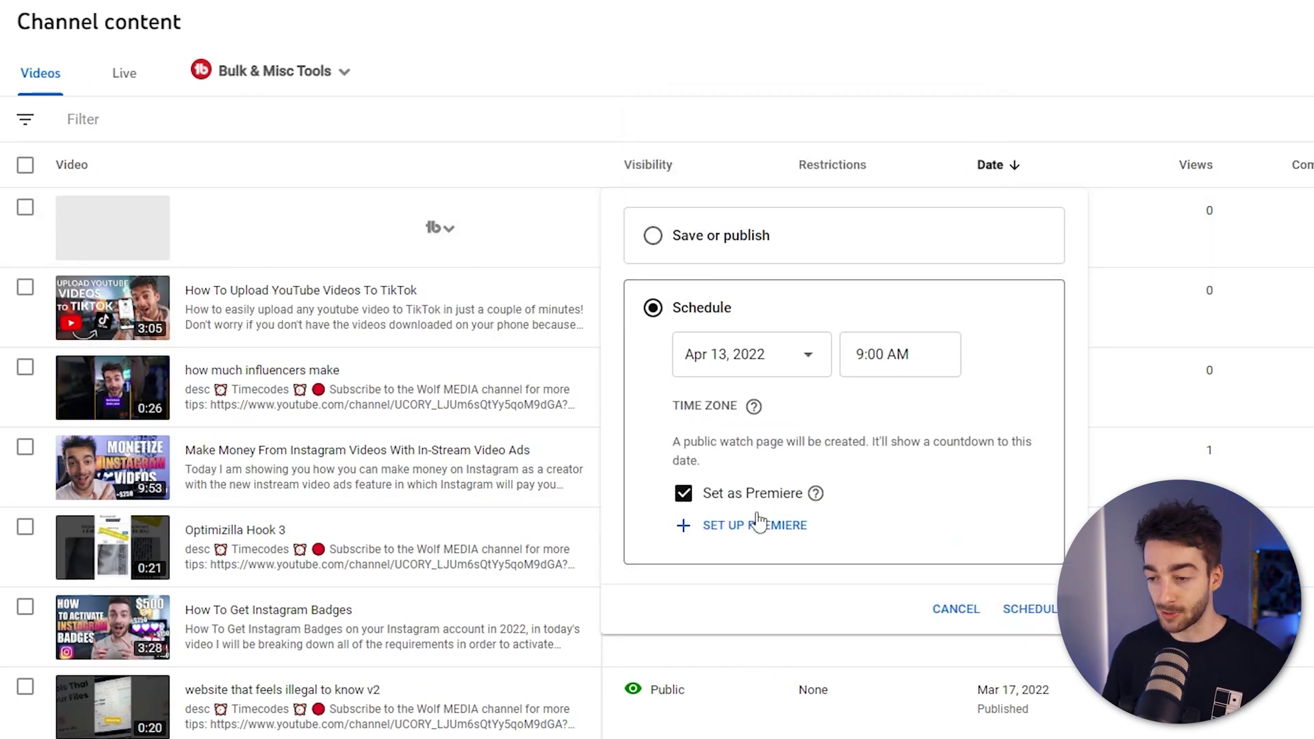
left_click(1040, 612)
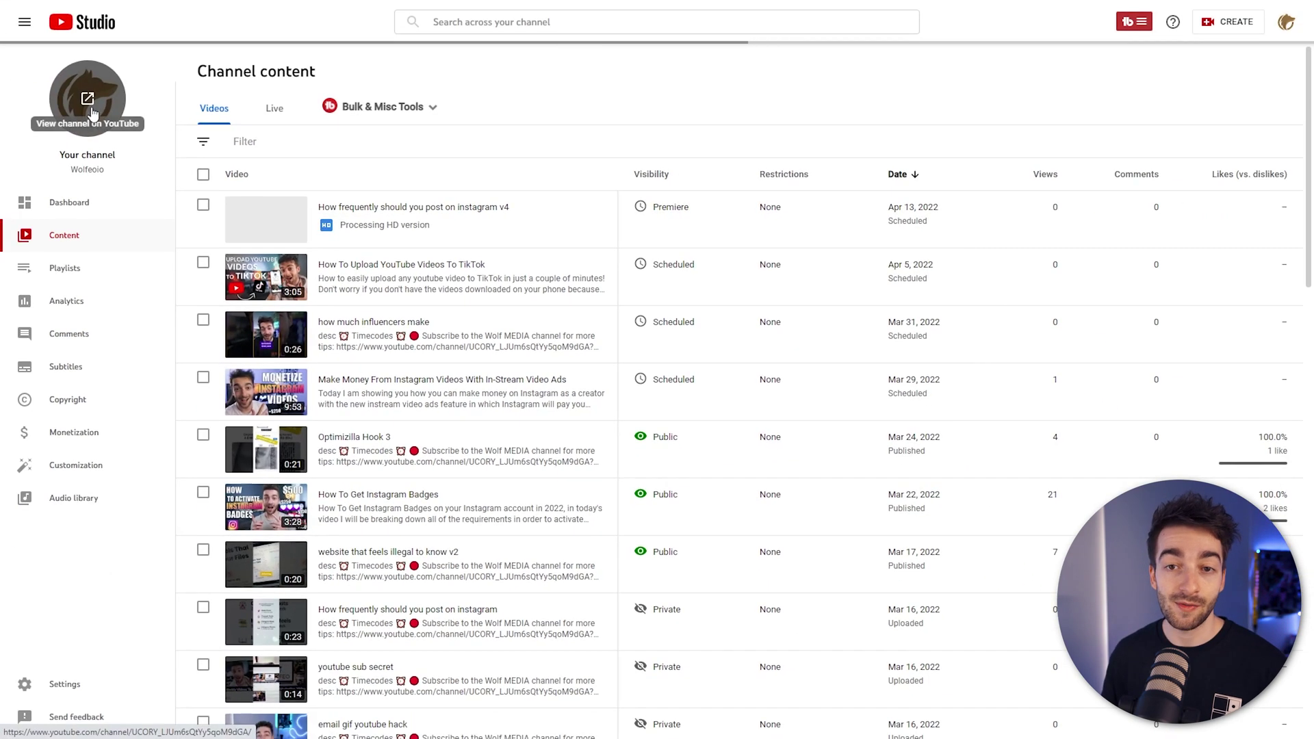
left_click(88, 100)
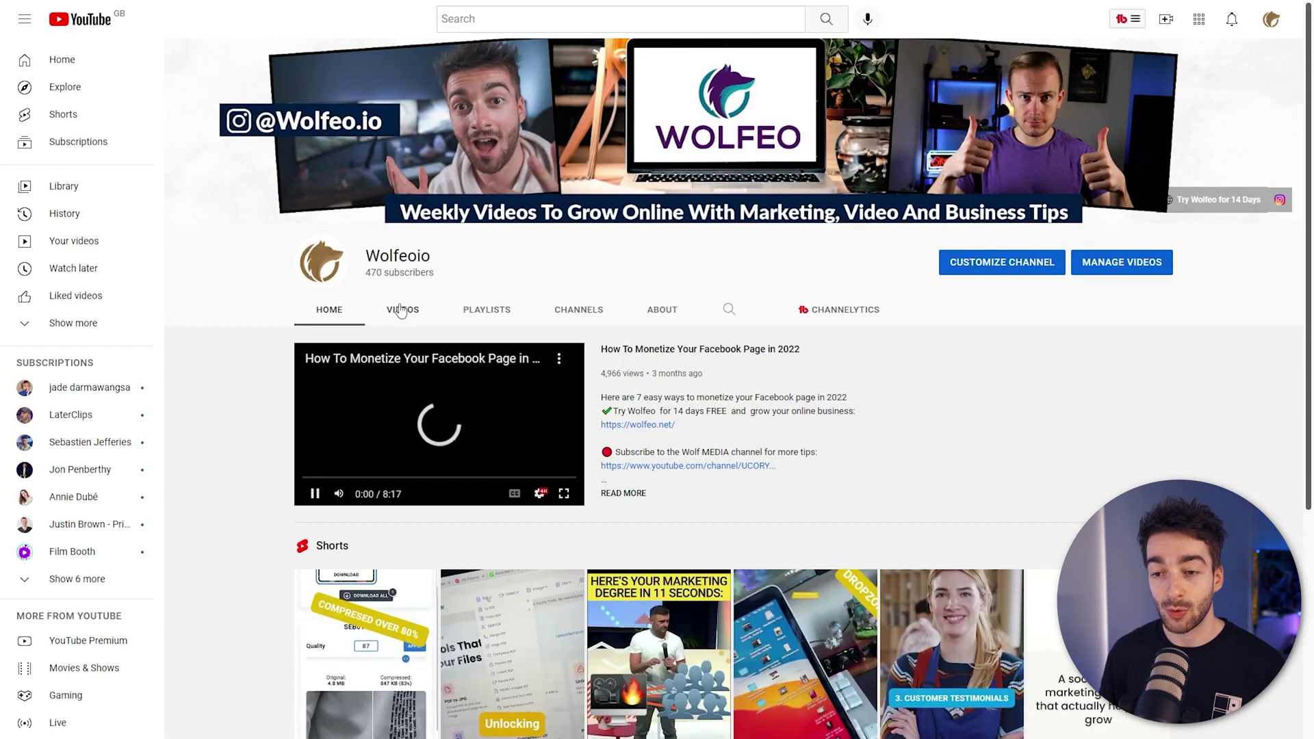
left_click(401, 309)
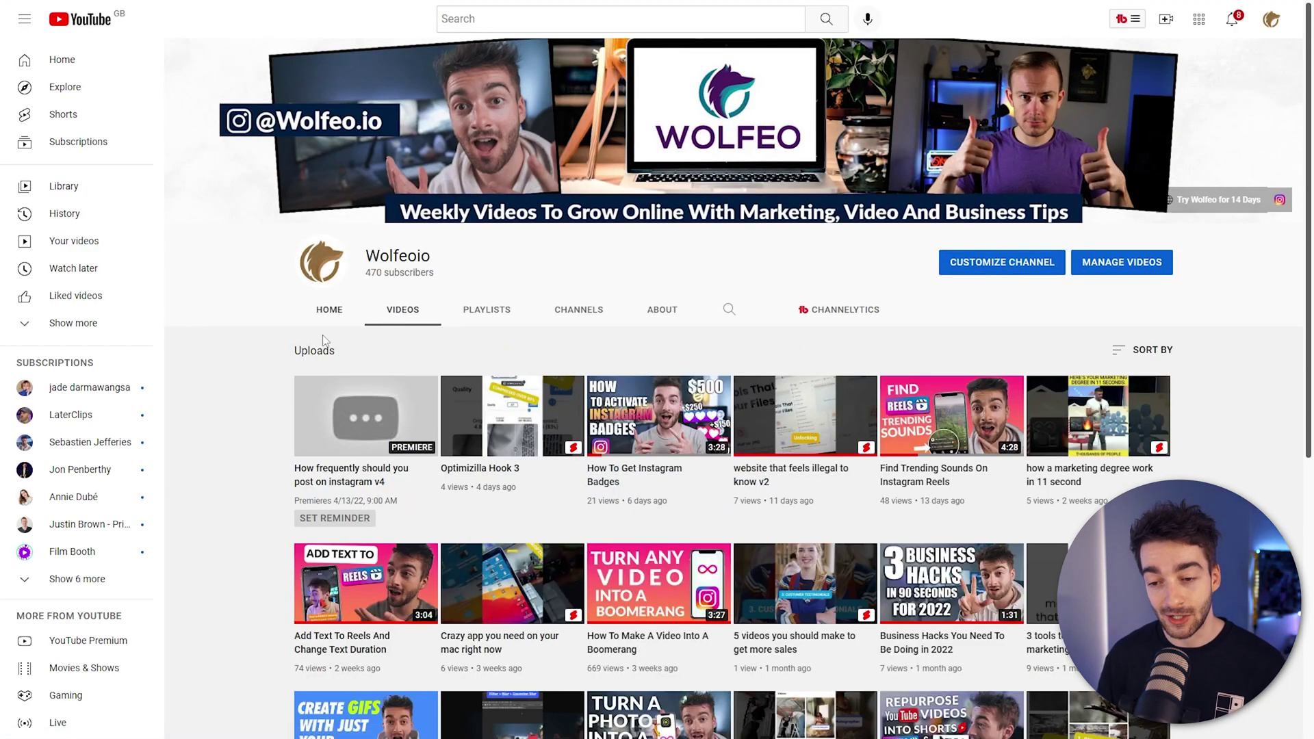
left_click(345, 410)
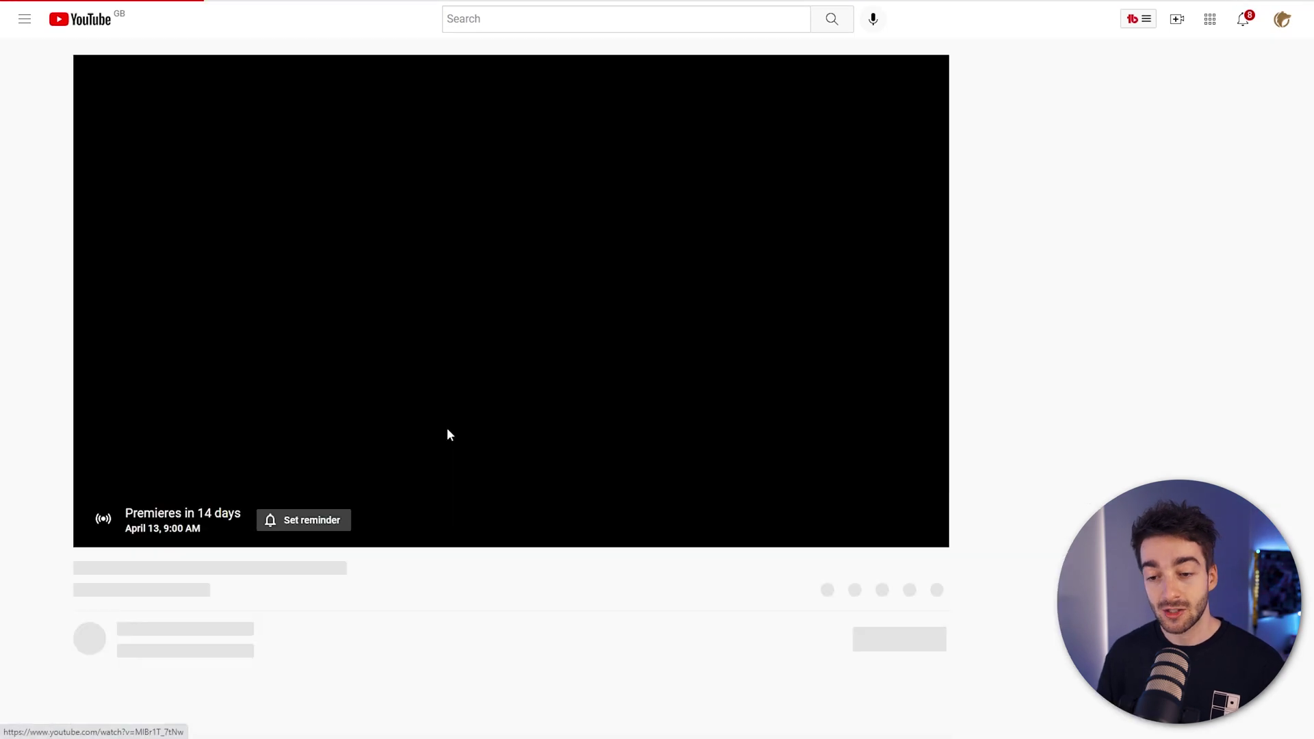
Turn on the Premiere reminder and like the video.
left_click(296, 520)
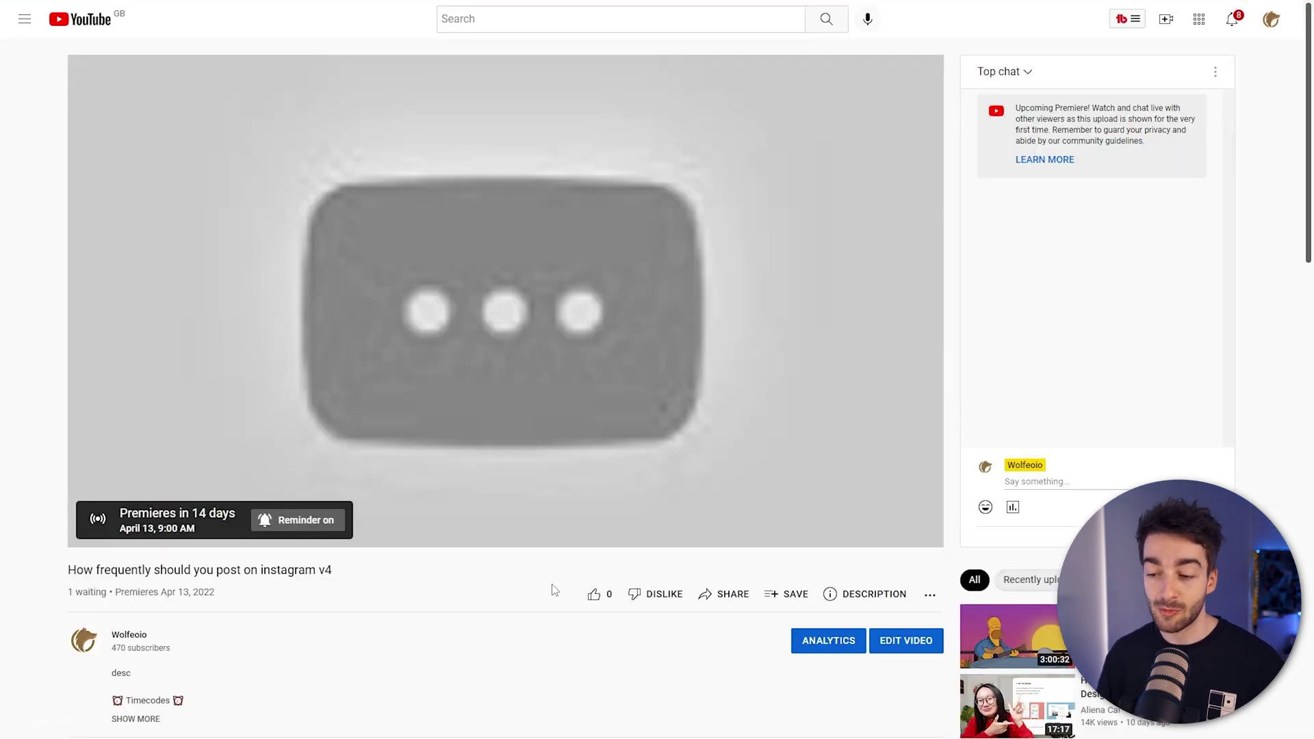
left_click(593, 594)
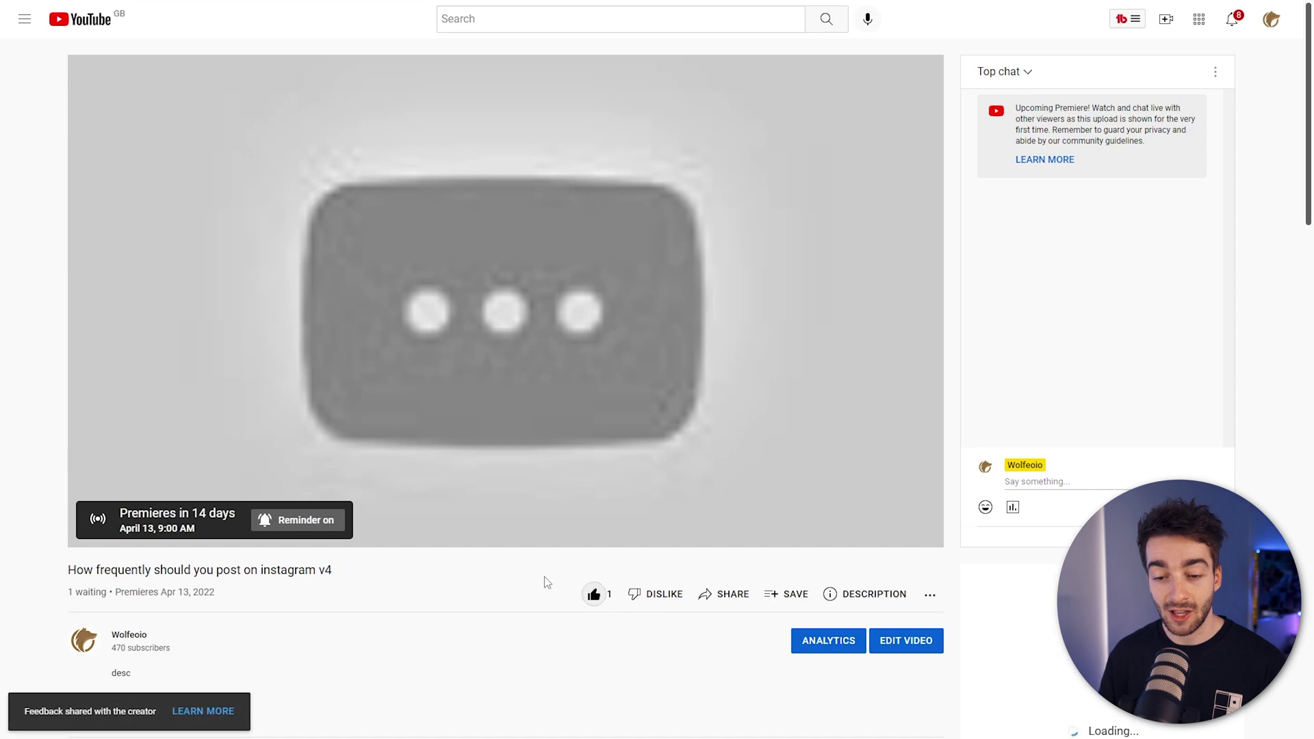
scroll(548, 583, "down", 4)
left_click(260, 519)
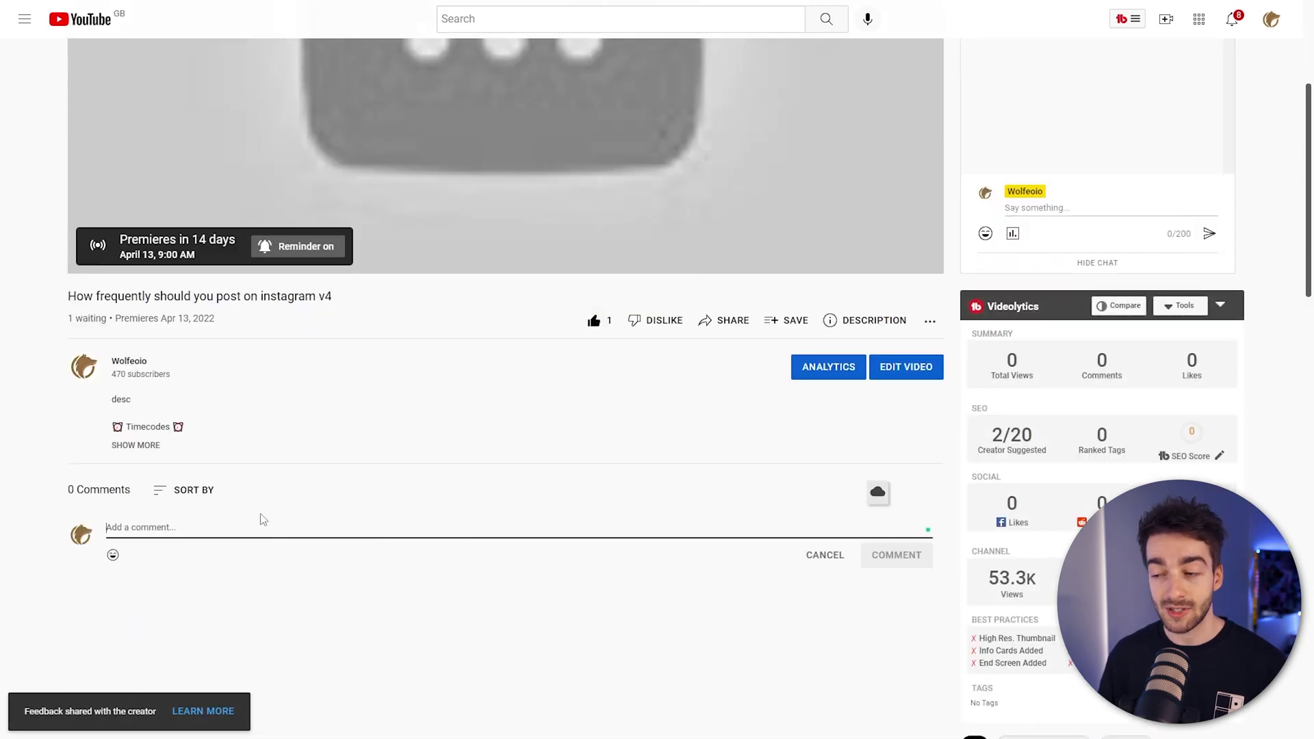
scroll(464, 521, "up", 4)
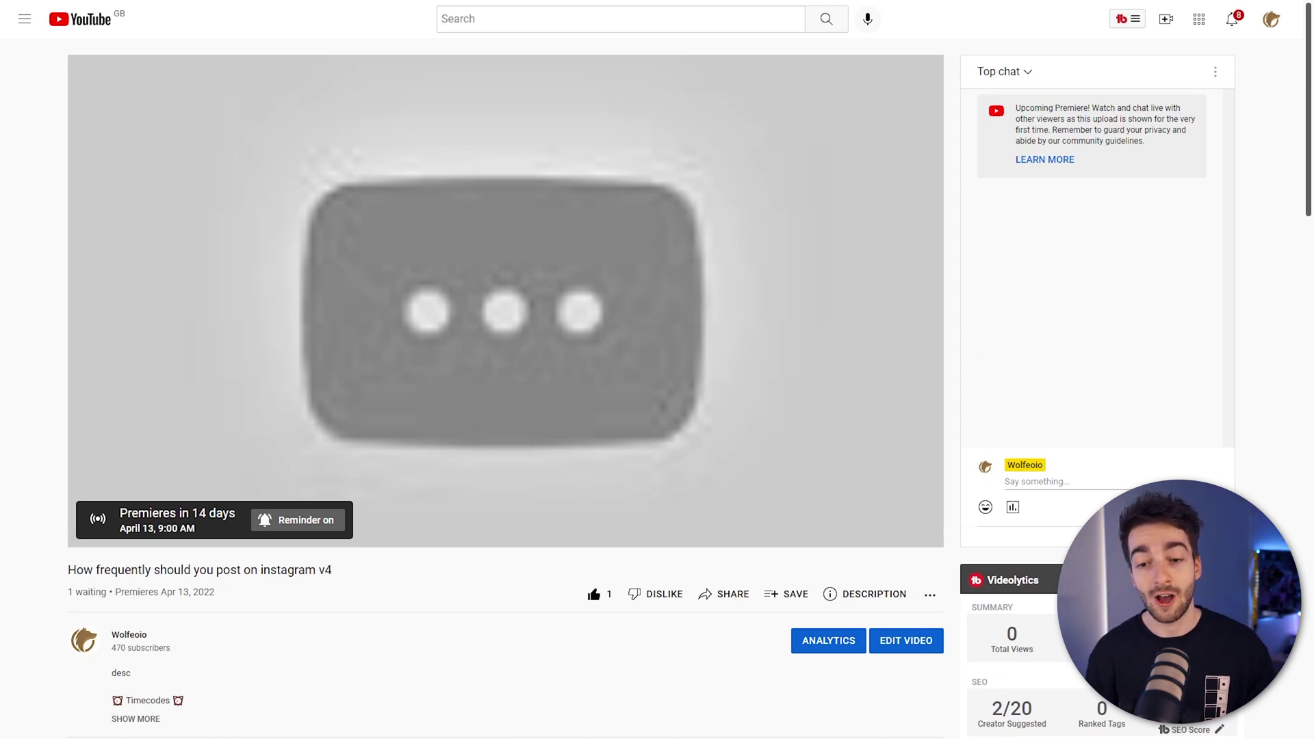
left_click(239, 514)
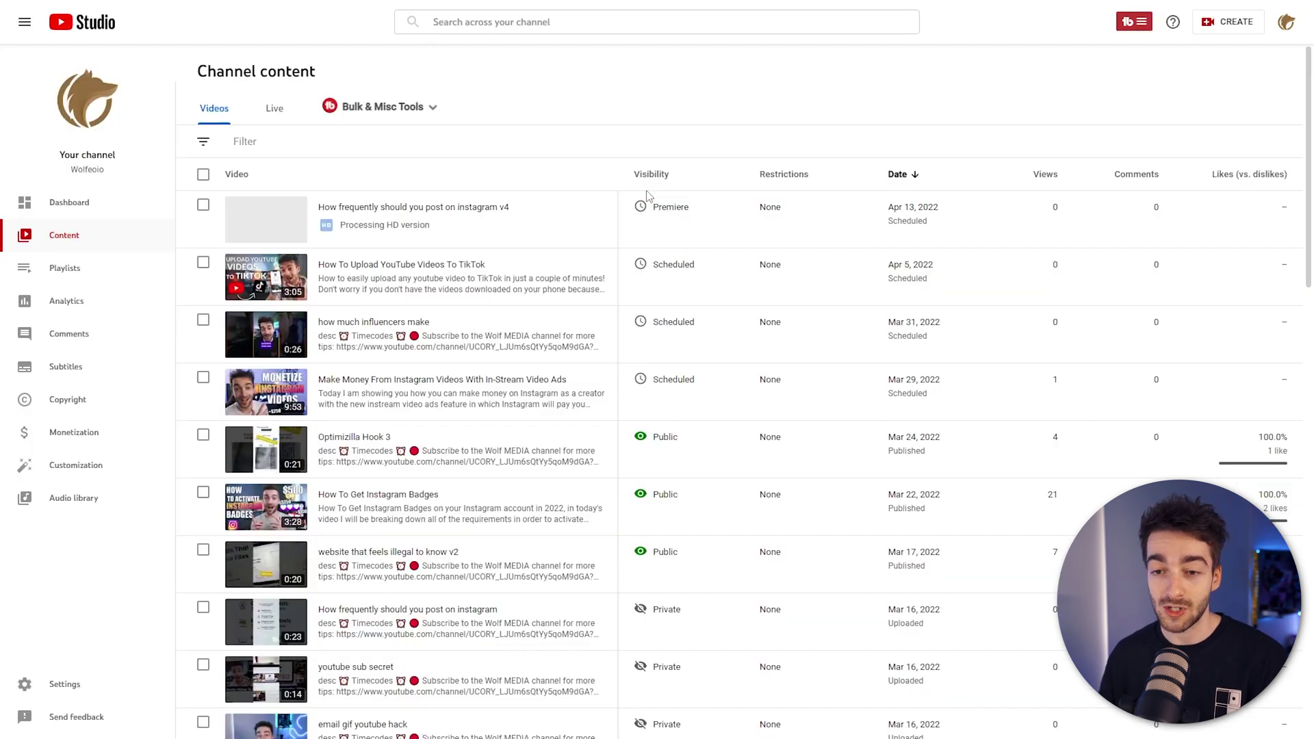
Open Analytics from the YouTube Studio left sidebar.
mouse_move(653, 180)
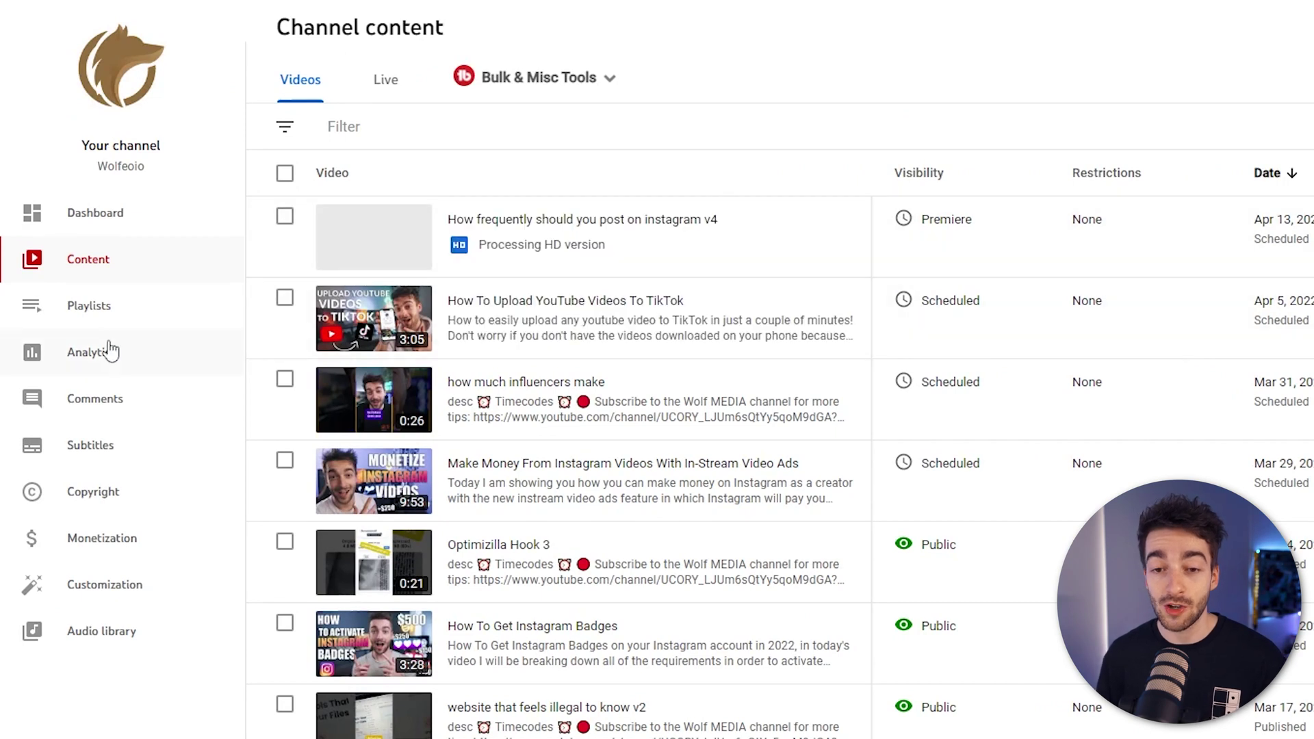
left_click(79, 367)
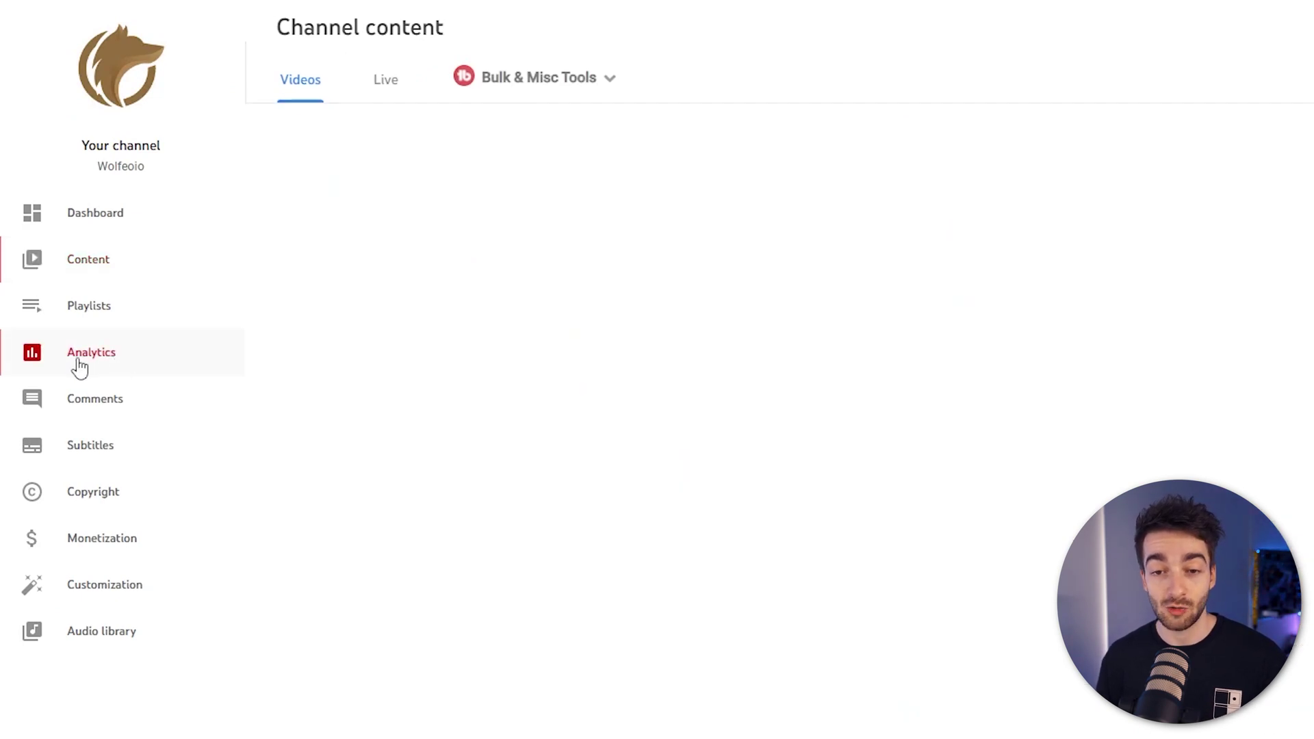
Switch to the Audience tab and inspect the darkest cells of the 'When your viewers are on YouTube' heatmap.
left_click(595, 95)
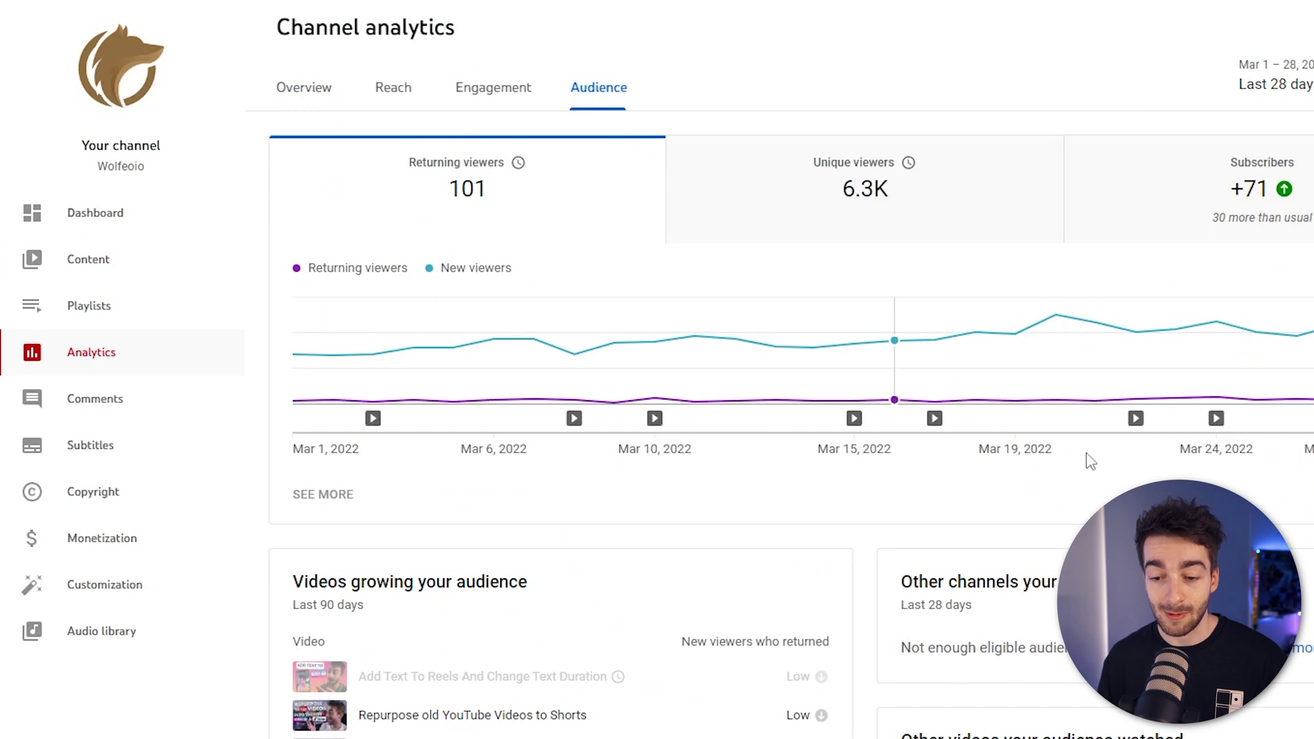
scroll(870, 582, "down", 3)
scroll(871, 581, "down", 8)
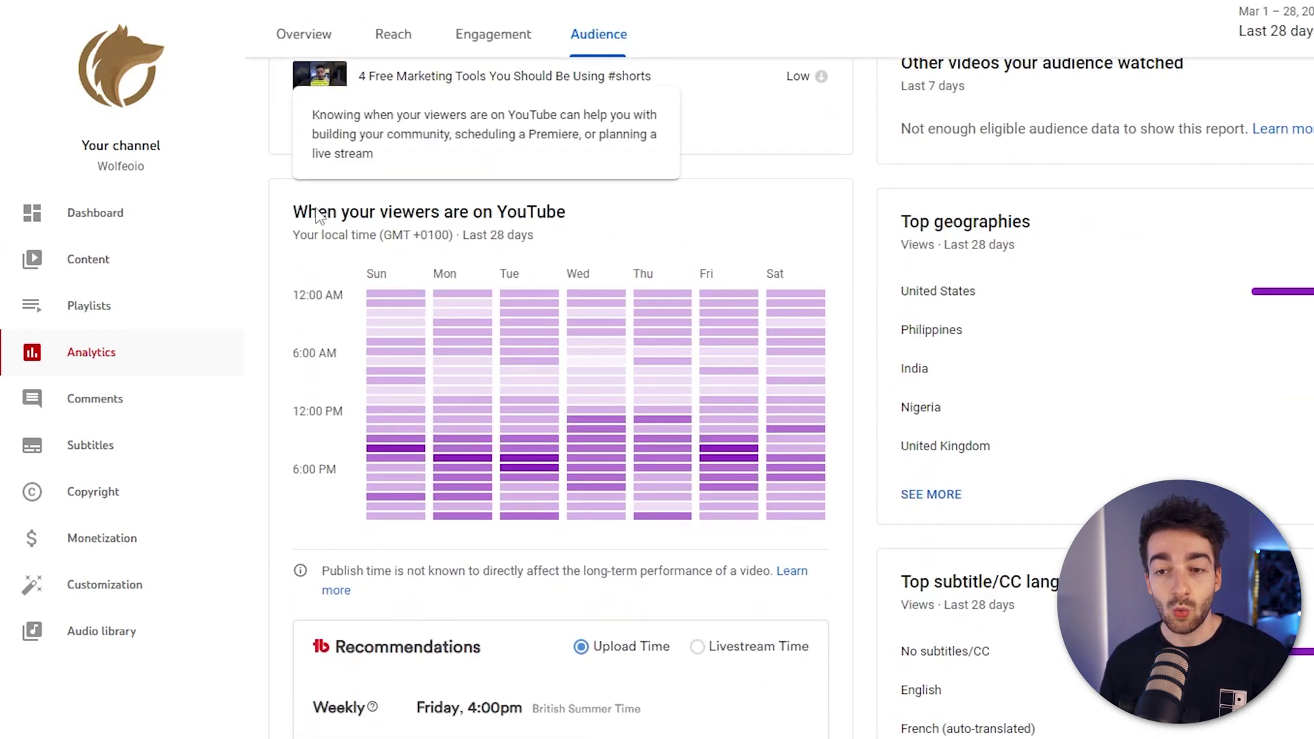
left_click_drag(314, 213, 581, 220)
left_click(587, 224)
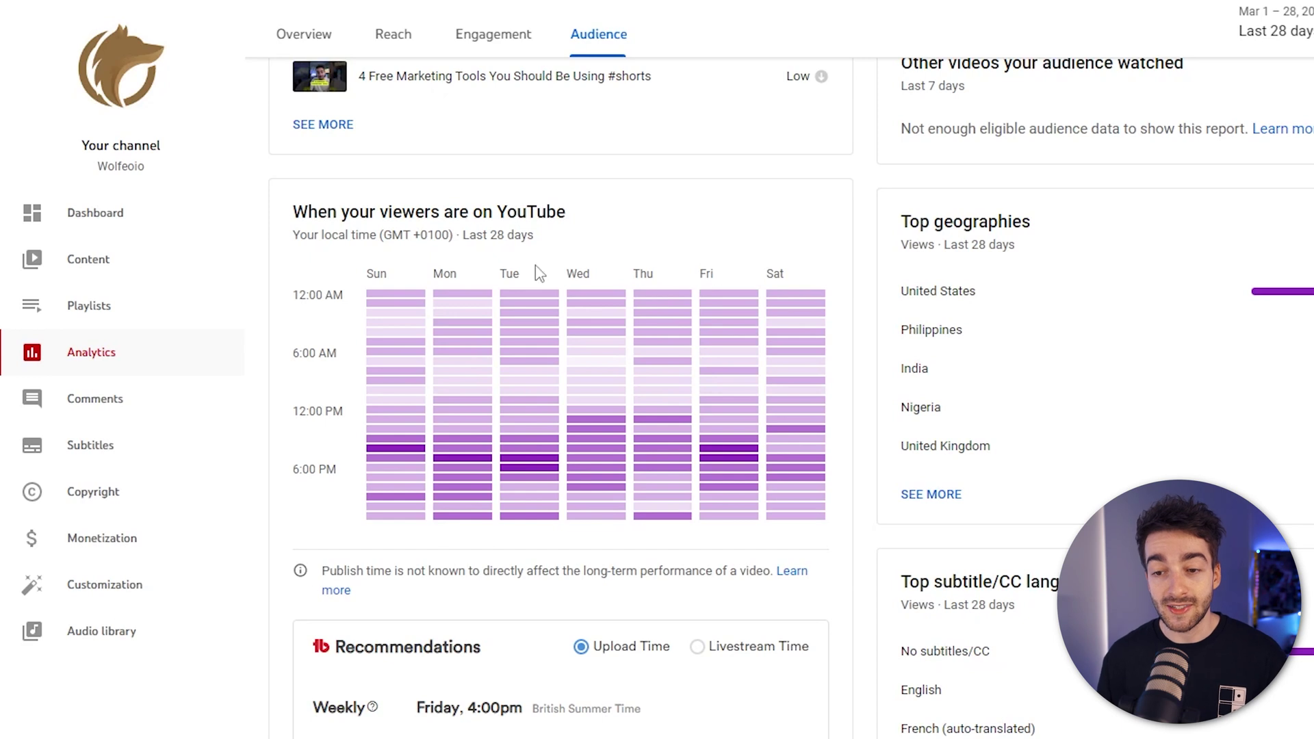
mouse_move(451, 457)
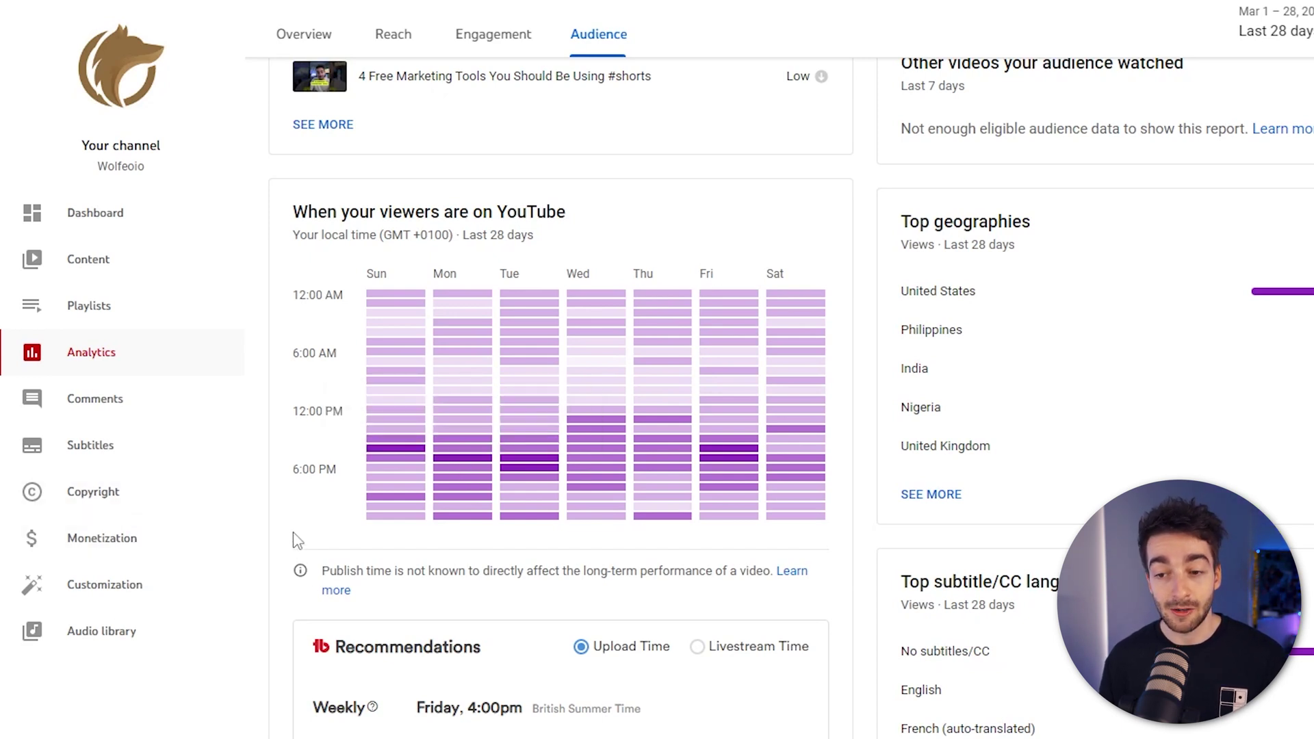
mouse_move(520, 472)
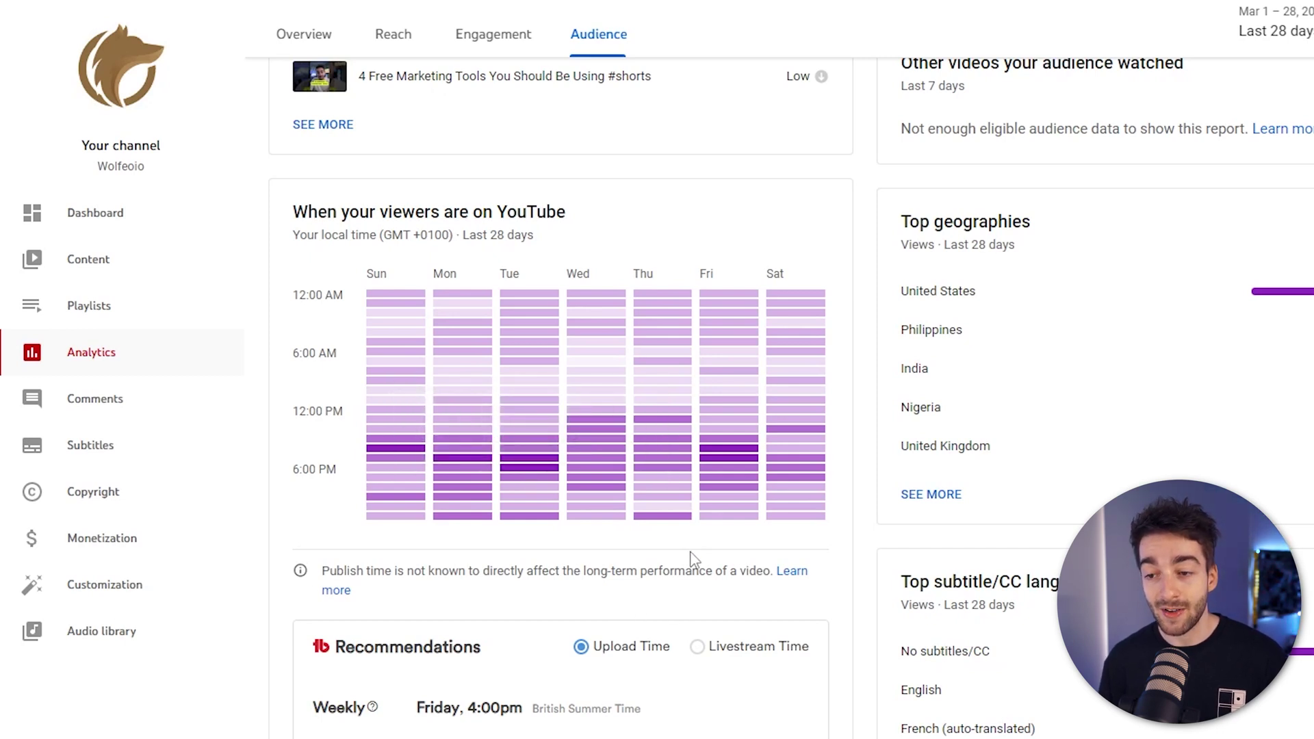
mouse_move(724, 450)
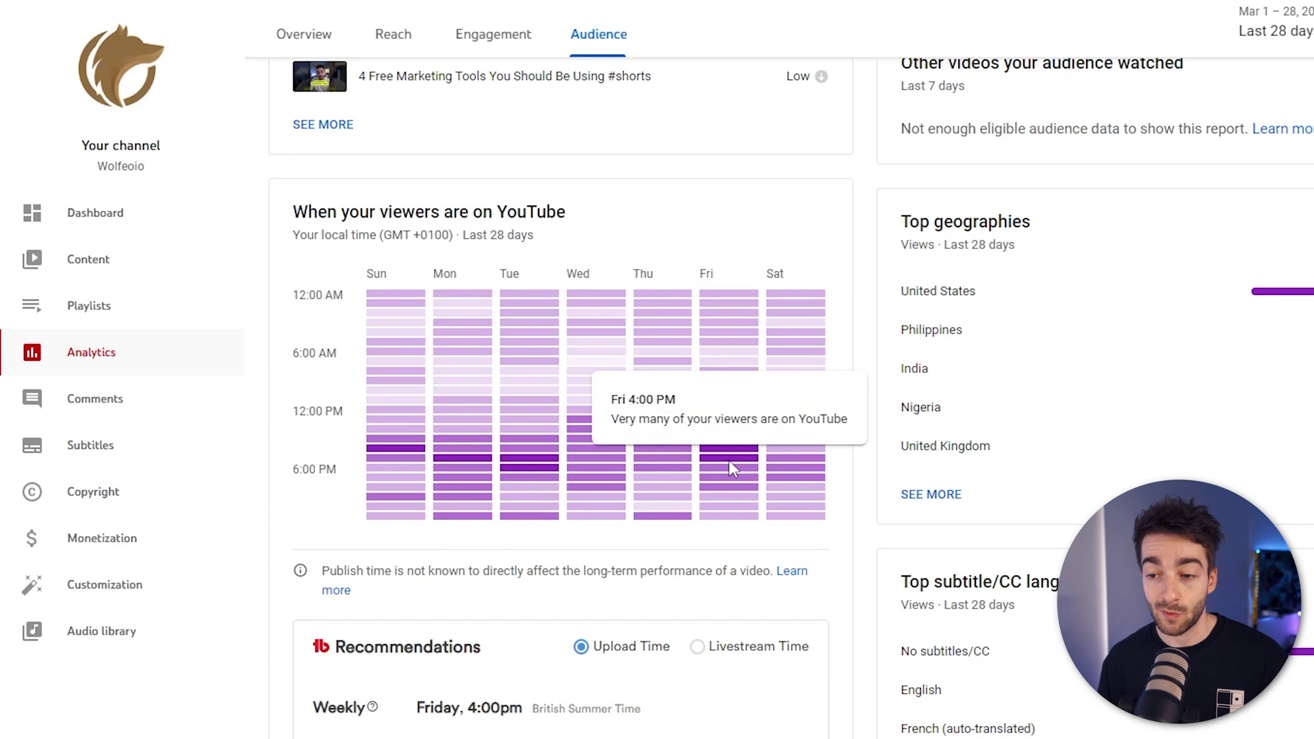
mouse_move(388, 453)
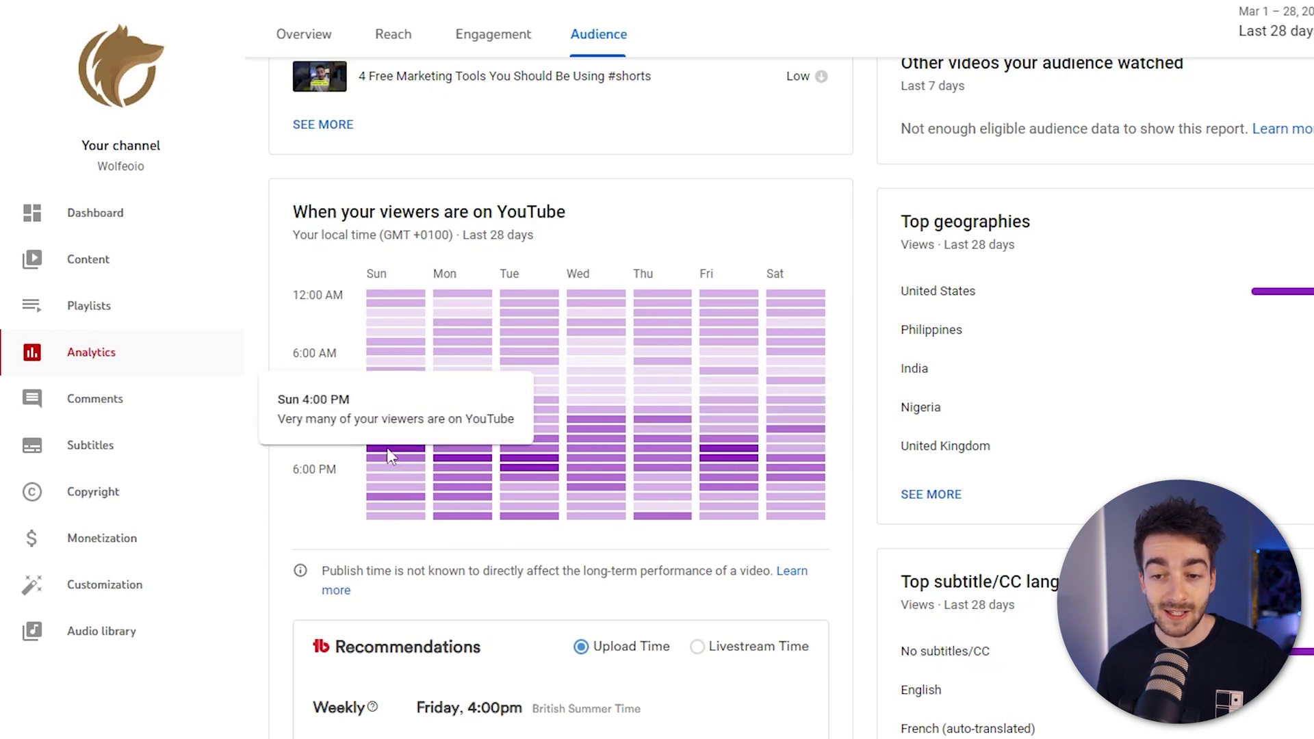